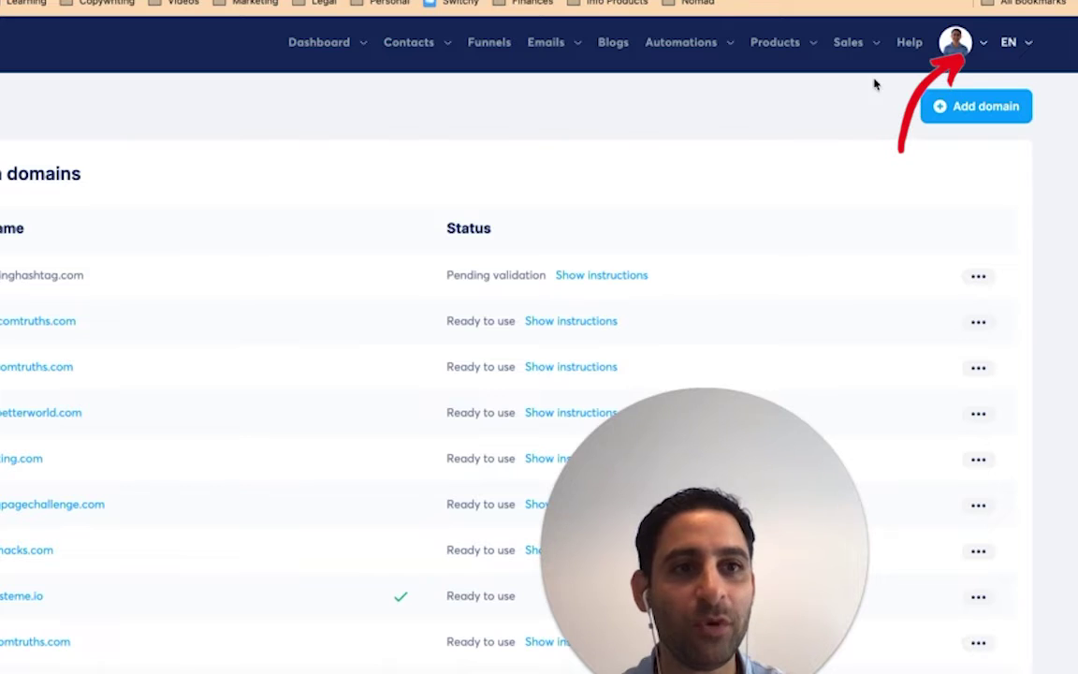
pyautogui.click(956, 42)
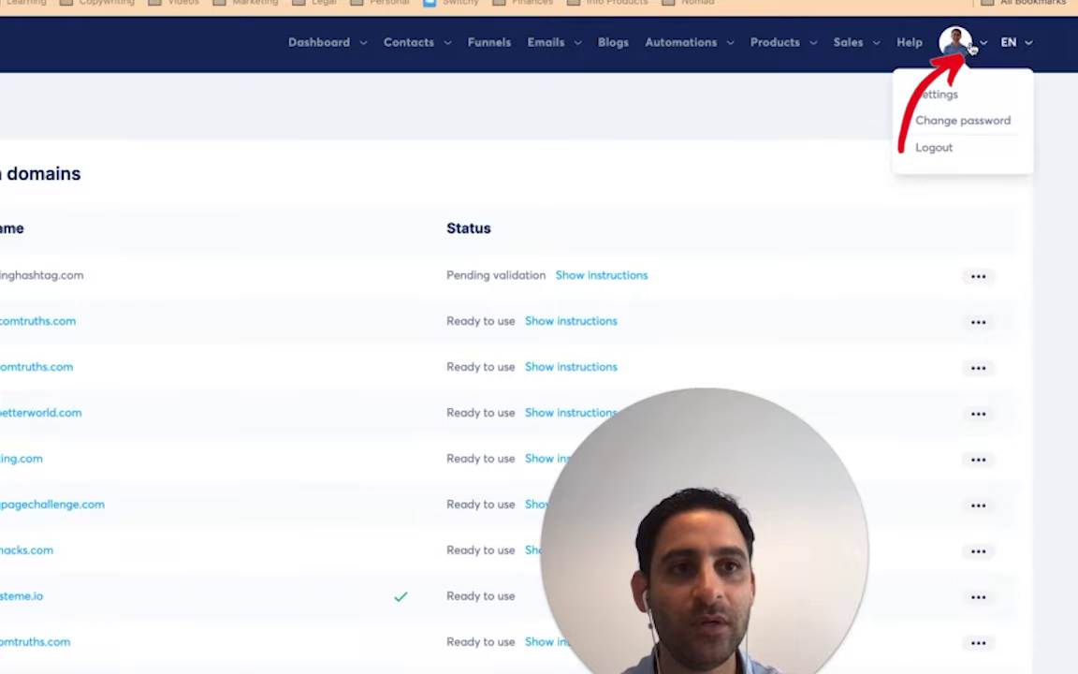
pyautogui.click(938, 94)
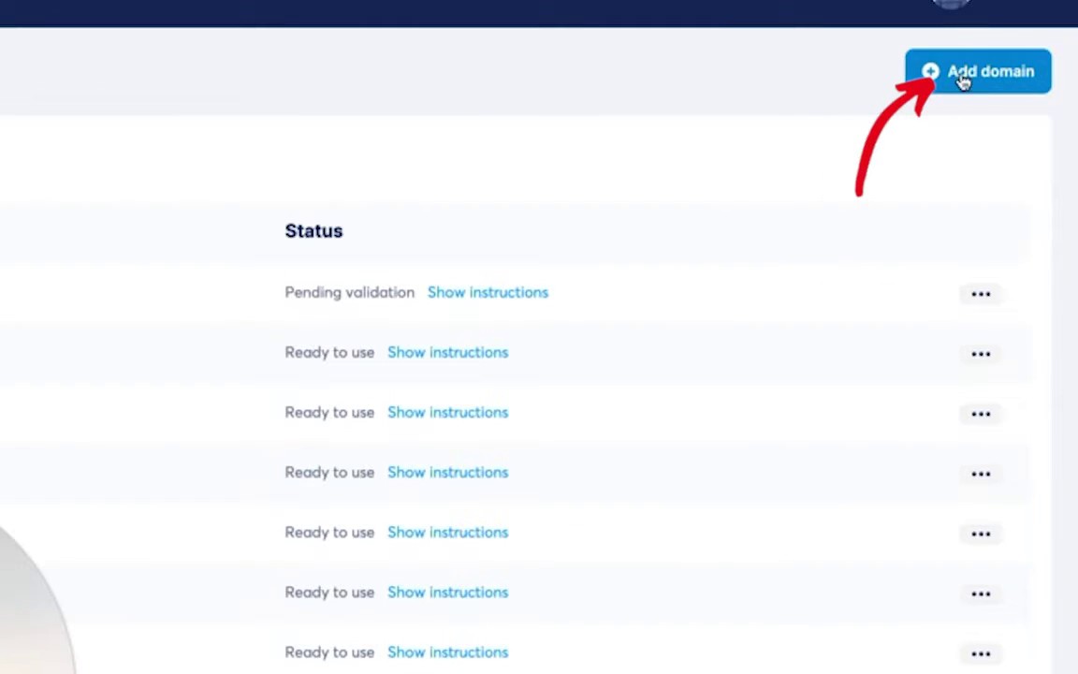
pyautogui.click(962, 82)
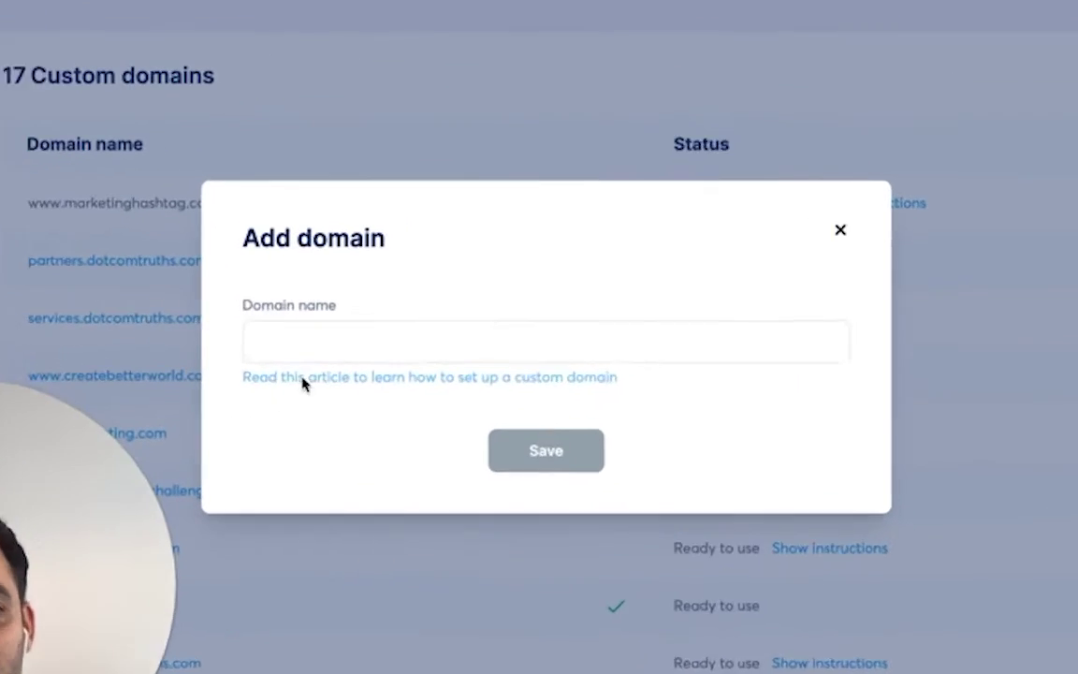
pyautogui.click(338, 346)
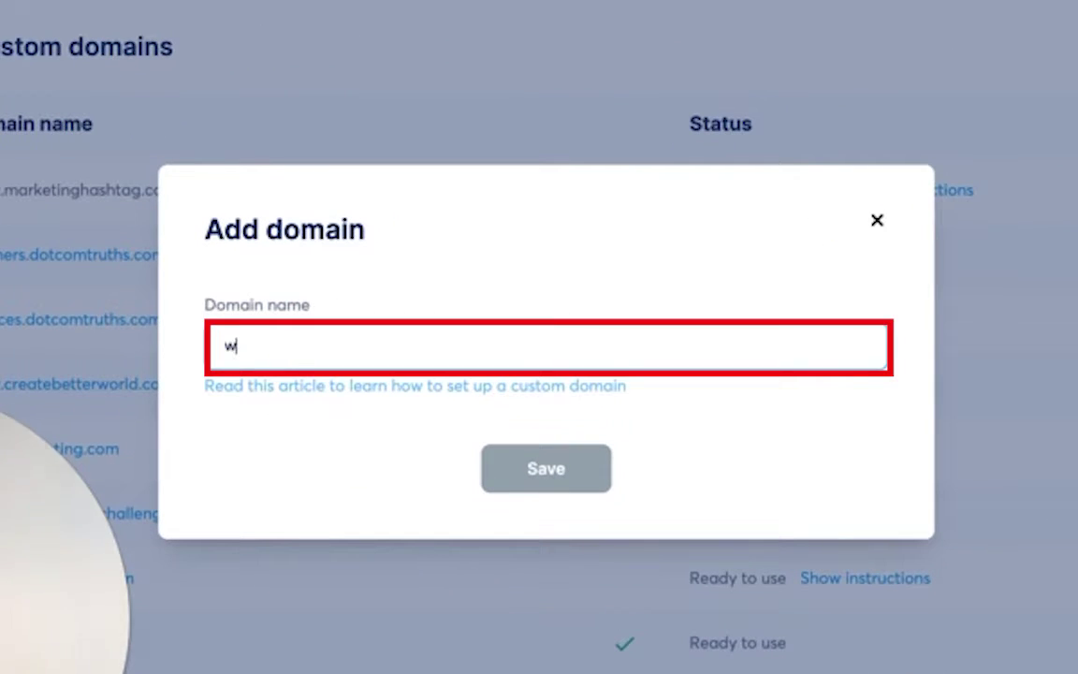
pyautogui.write('www.eranplr')
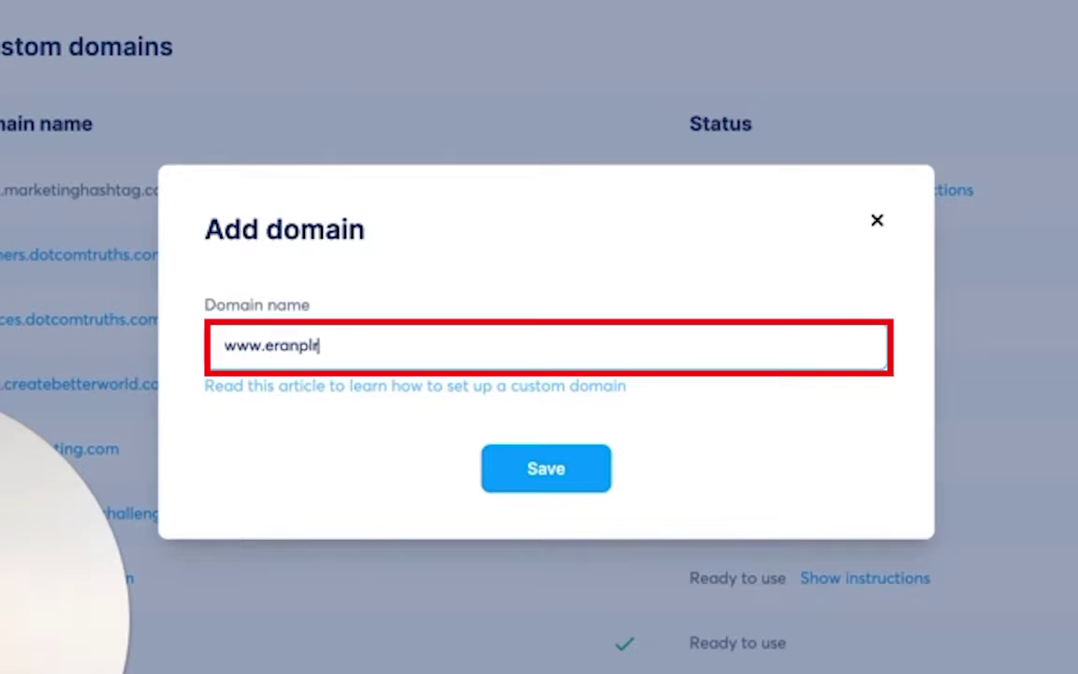
pyautogui.write('.com')
pyautogui.click(543, 473)
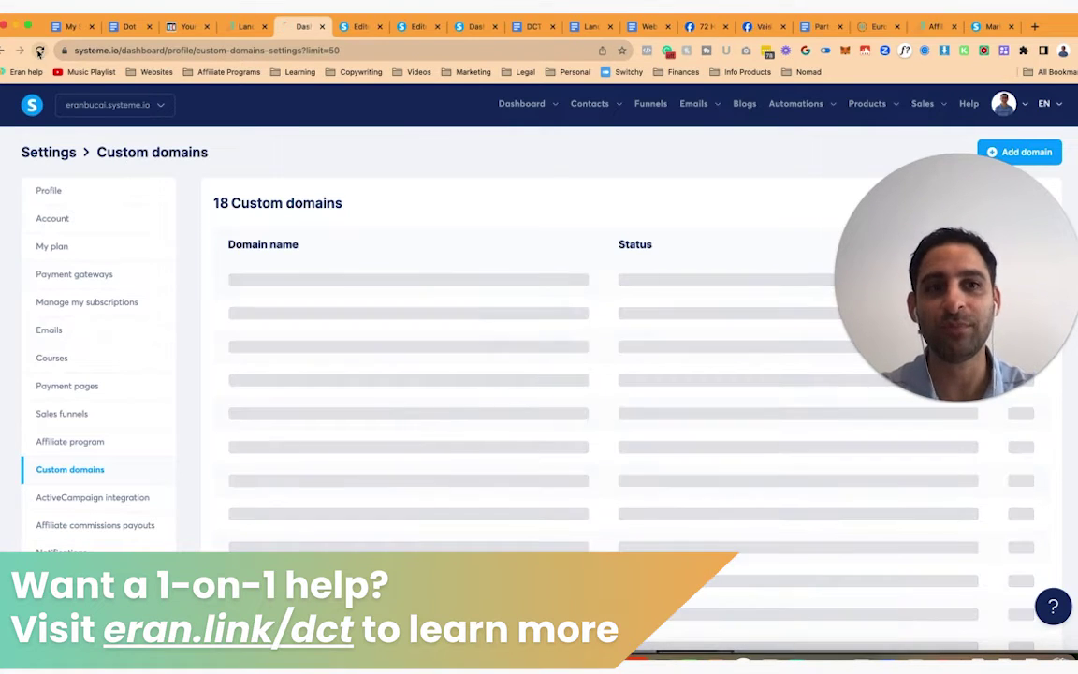
pyautogui.click(39, 50)
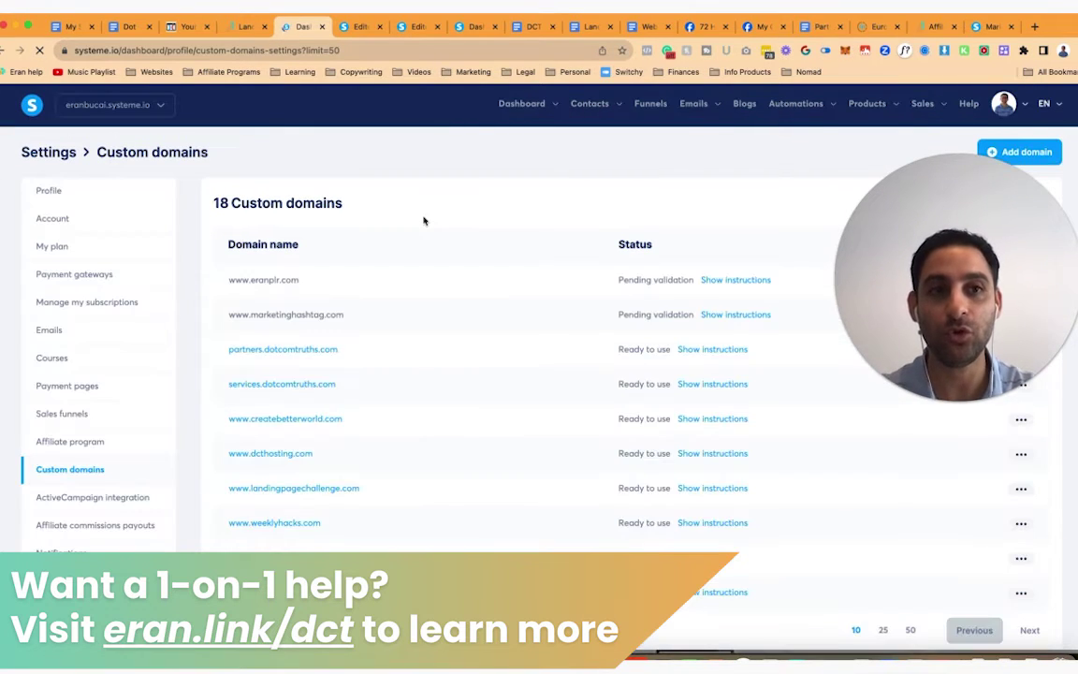
pyautogui.moveTo(977, 241); pyautogui.dragTo(574, 328)
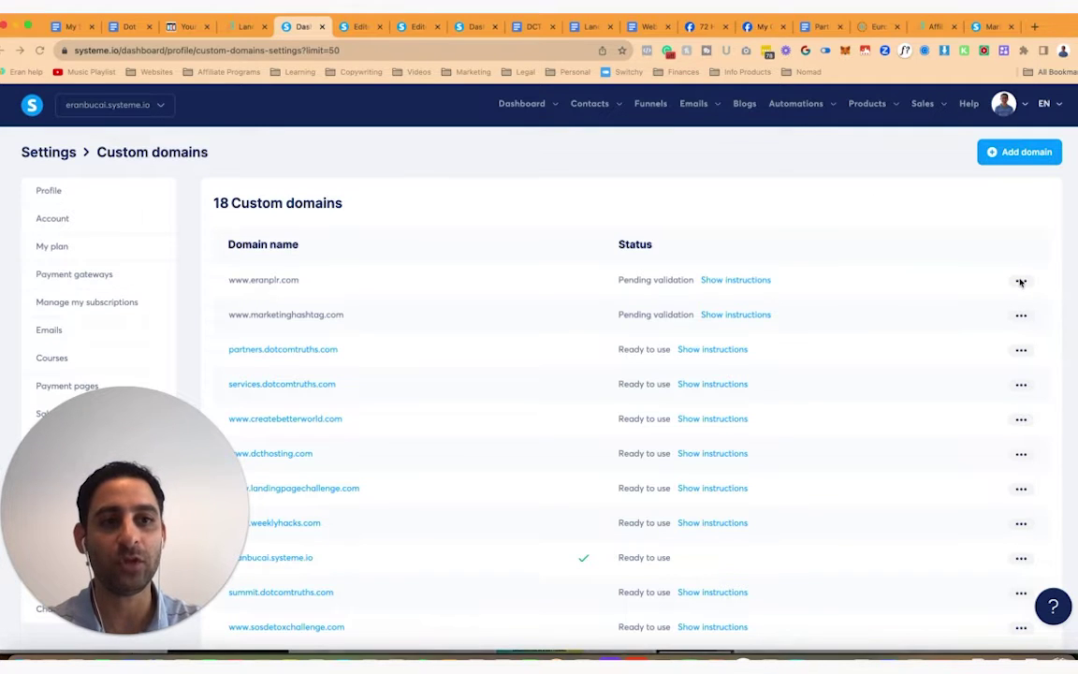
pyautogui.click(1020, 281)
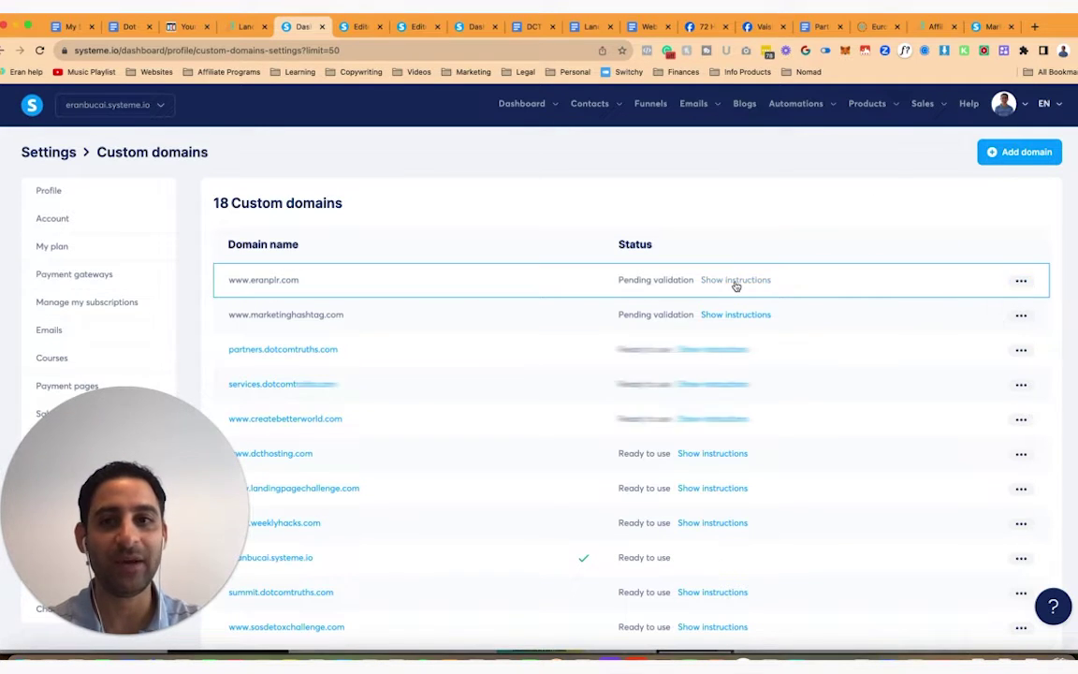
pyautogui.click(736, 281)
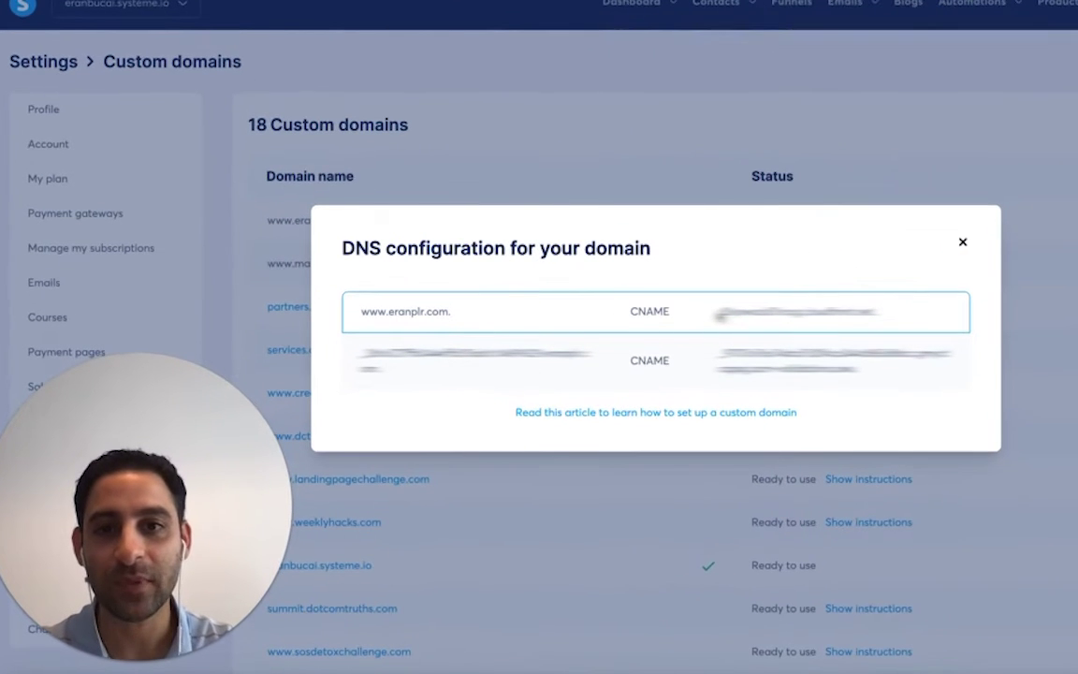
pyautogui.doubleClick(670, 359)
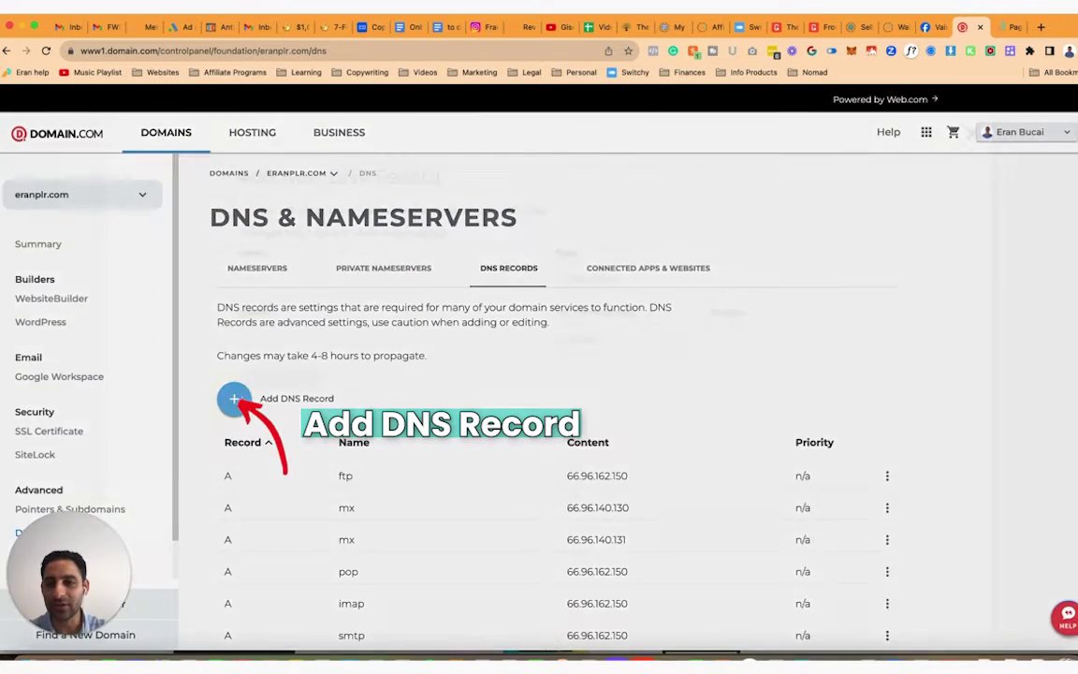
# Add a www CNAME record with the pasted Systeme.io target in Domain.com, and begin a second record
pyautogui.click(232, 396)
pyautogui.click(527, 283)
pyautogui.write('www')
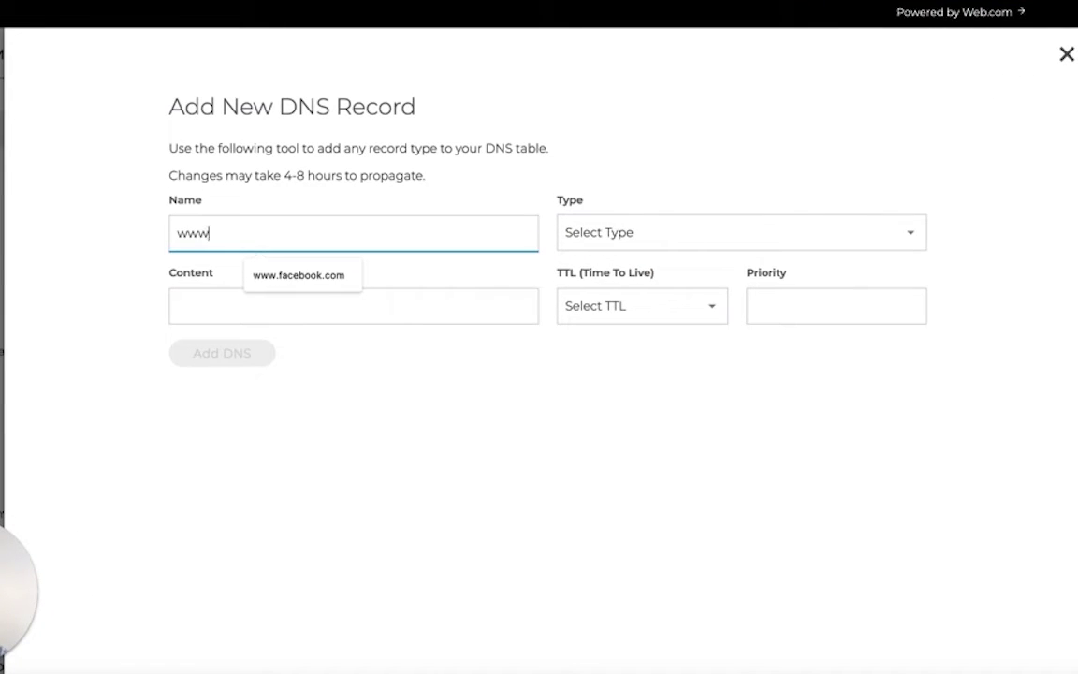
pyautogui.click(654, 241)
pyautogui.click(607, 294)
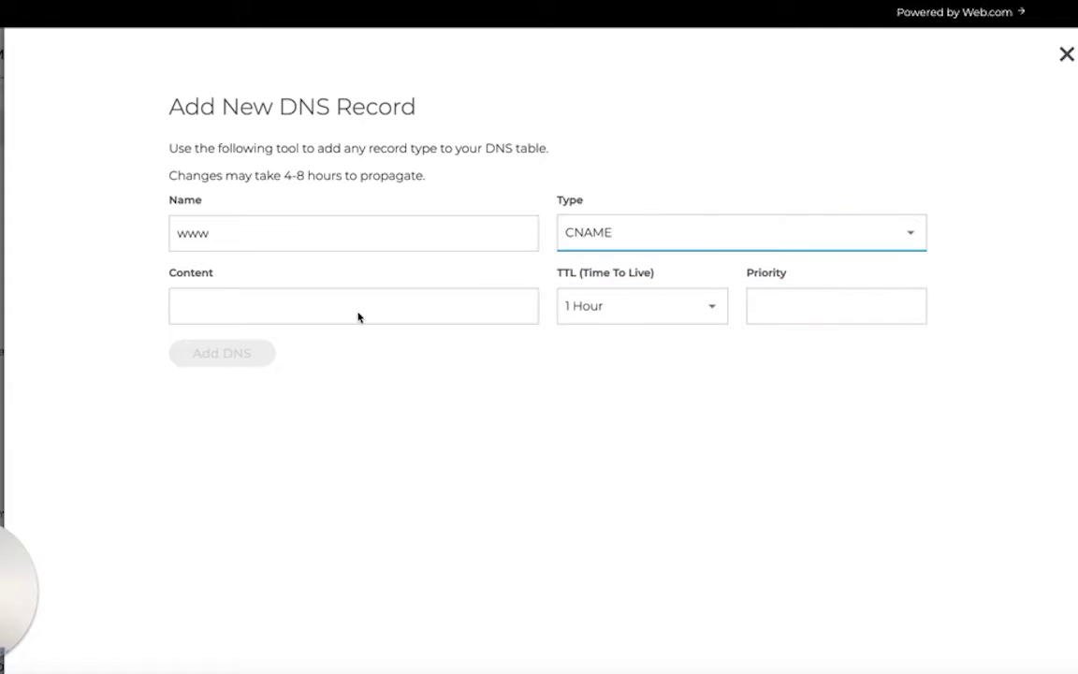
pyautogui.click(362, 316)
pyautogui.hotkey('ctrl', 'v')
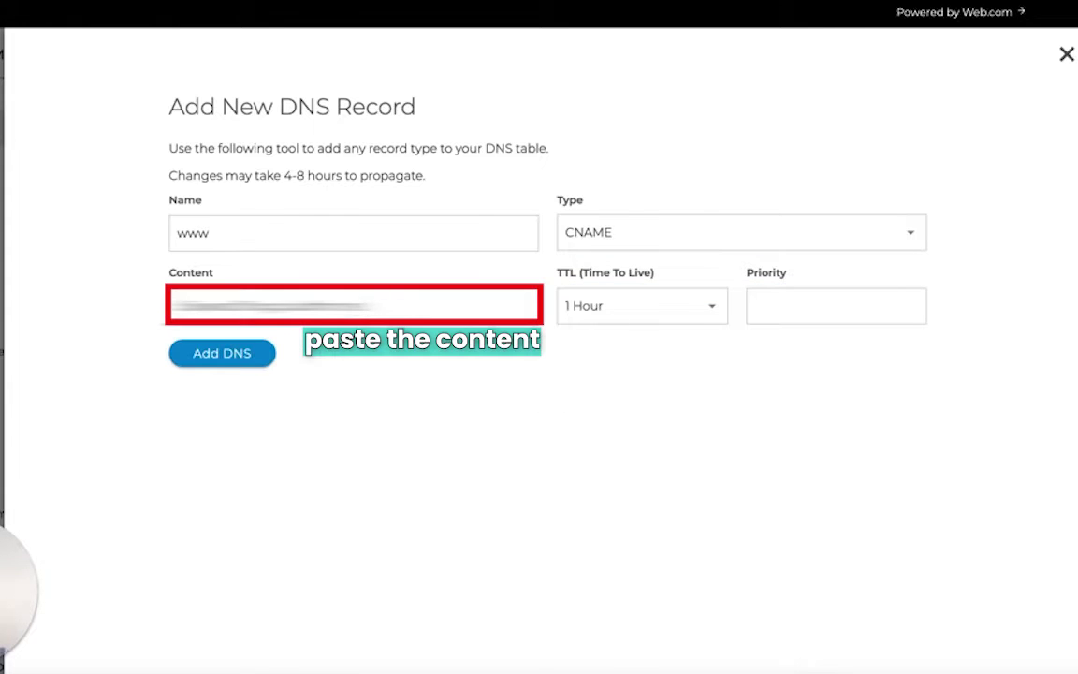
pyautogui.click(257, 356)
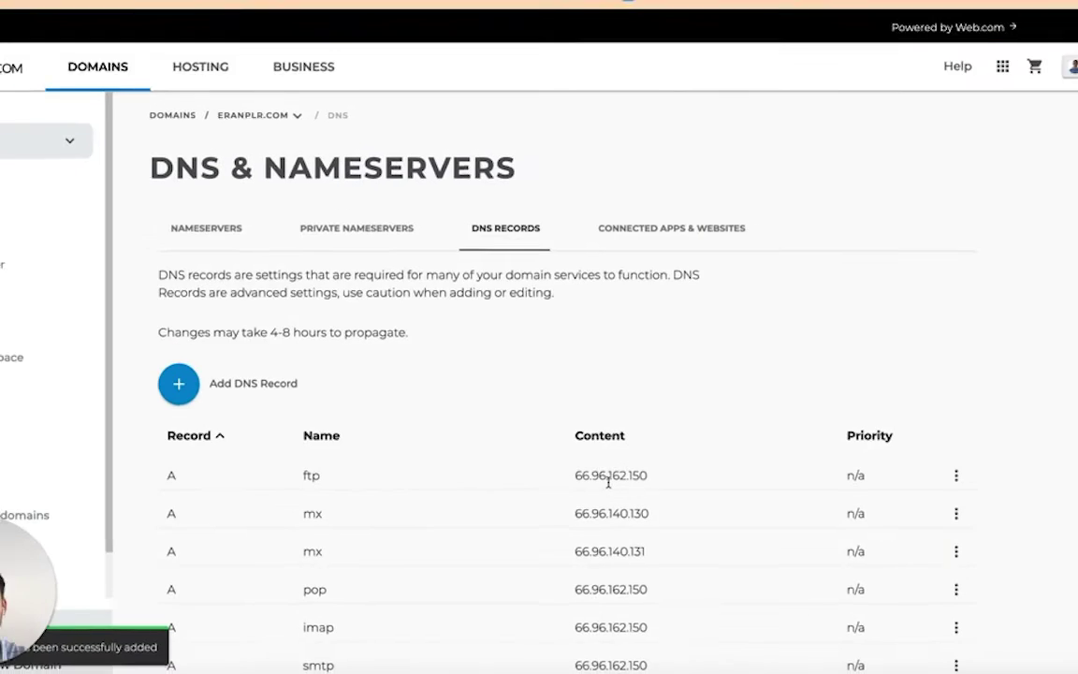
pyautogui.click(246, 406)
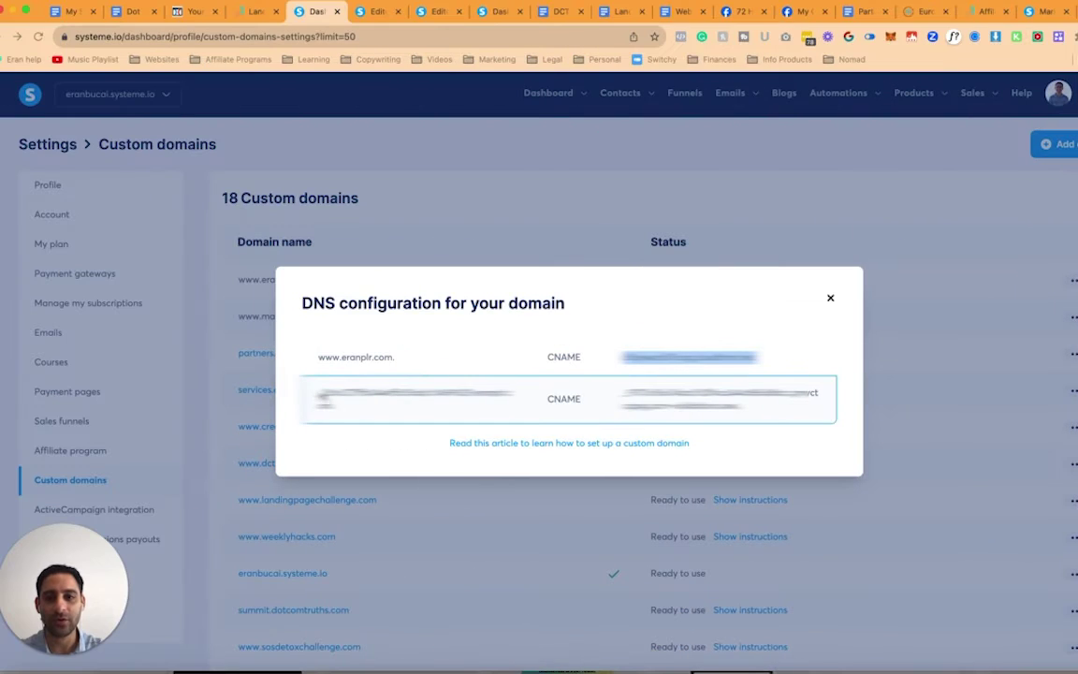
pyautogui.moveTo(318, 393); pyautogui.dragTo(513, 399)
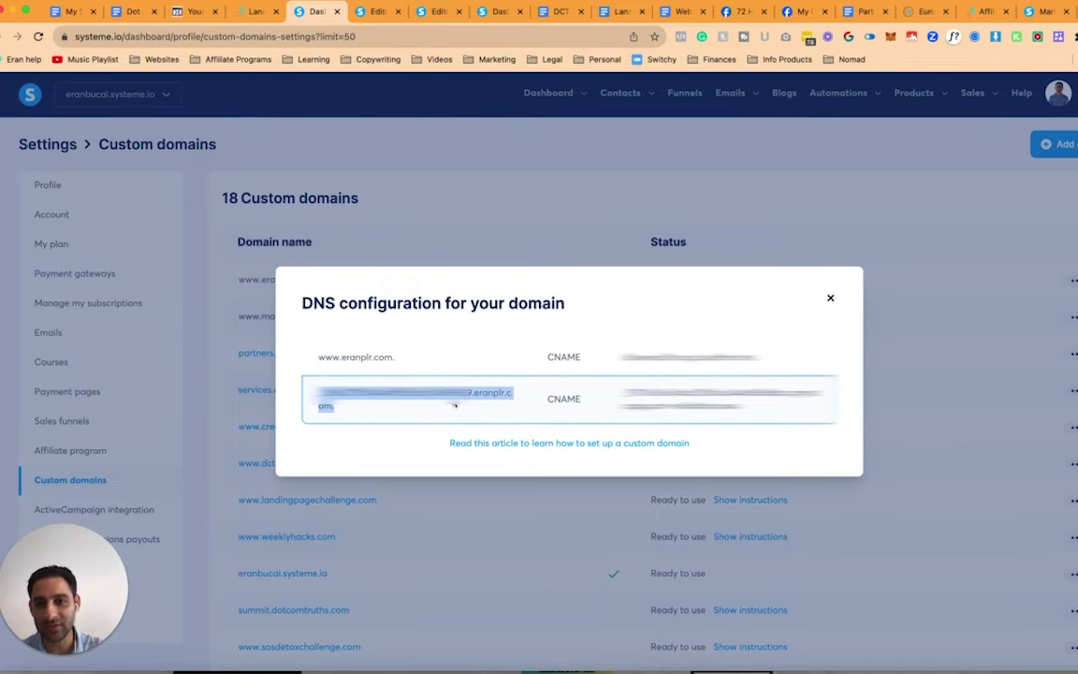
# Reselect the second record's full host name for copying
pyautogui.click(473, 392)
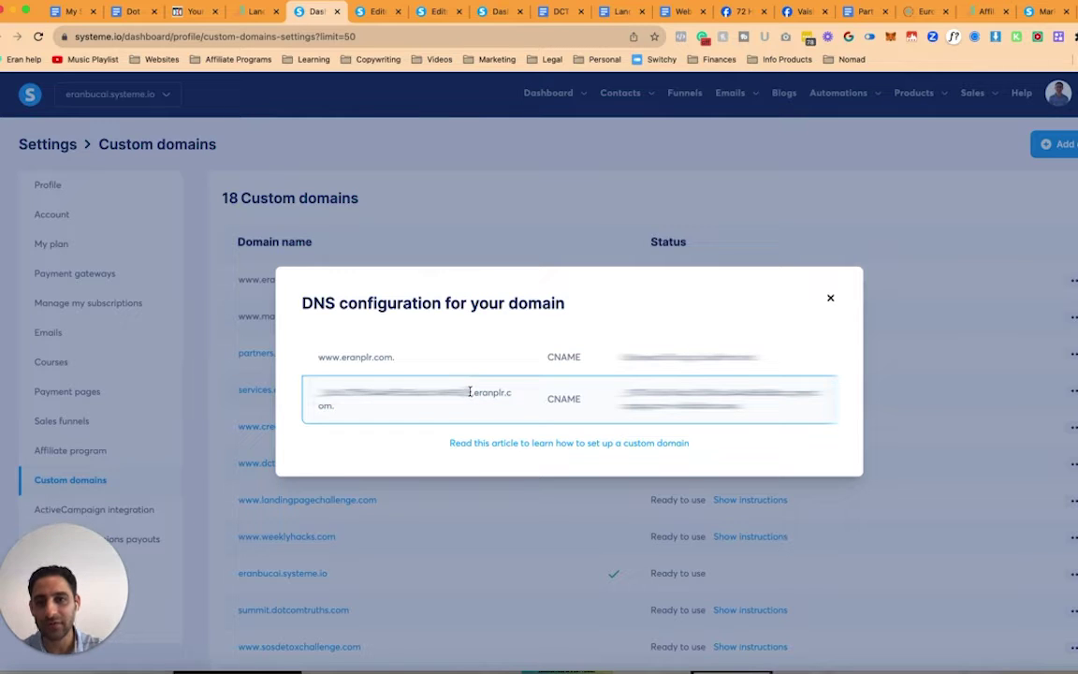
pyautogui.moveTo(433, 394); pyautogui.dragTo(319, 393)
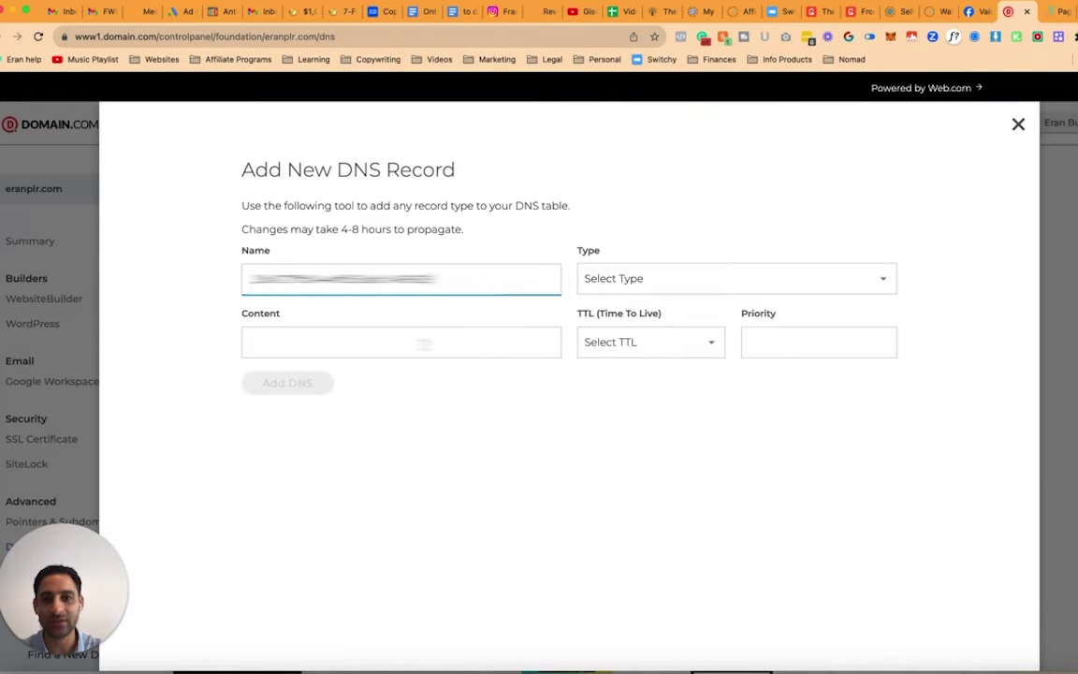
# Create the second CNAME record in Domain.com with the pasted target content and 1 Hour TTL
pyautogui.click(426, 342)
pyautogui.press('super+v')
pyautogui.click(669, 288)
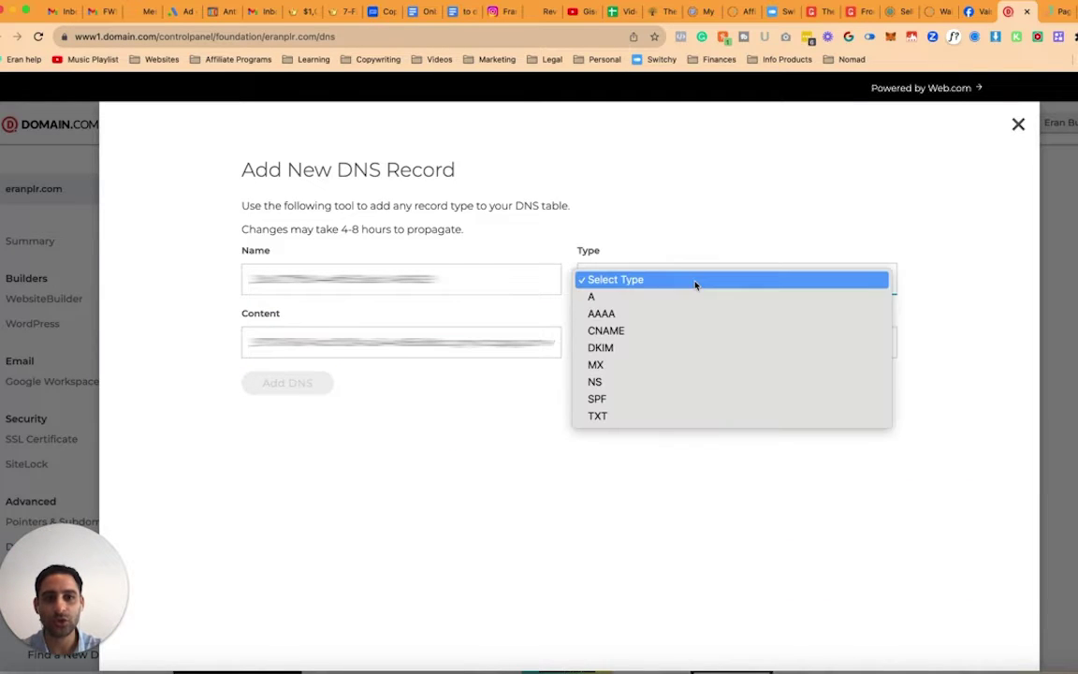
pyautogui.click(674, 330)
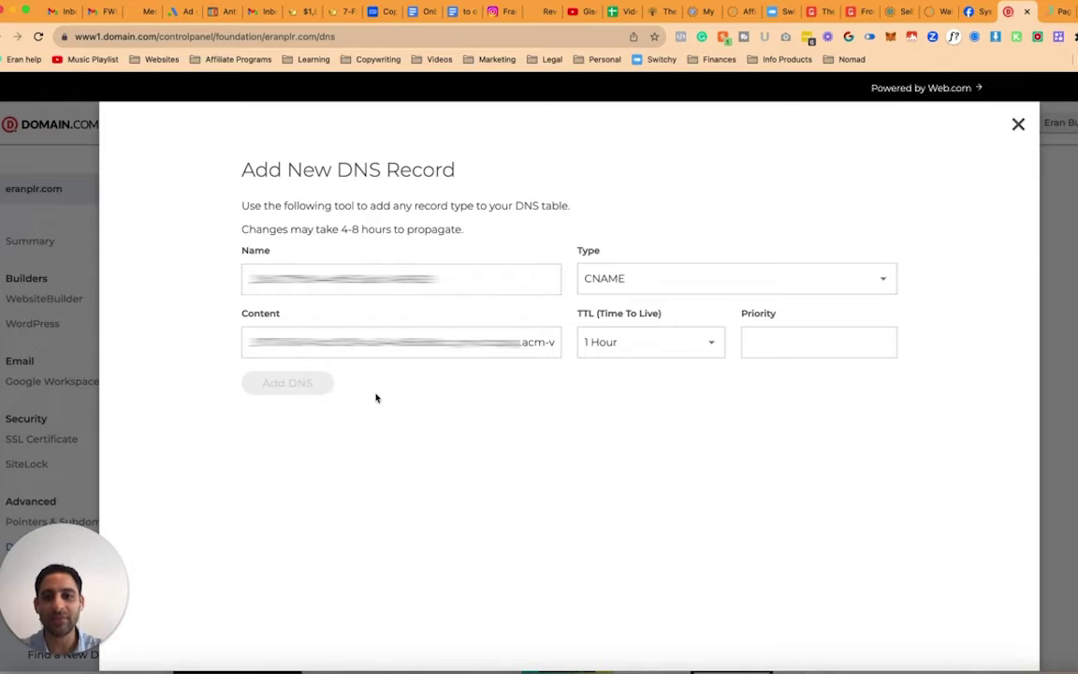
pyautogui.click(402, 342)
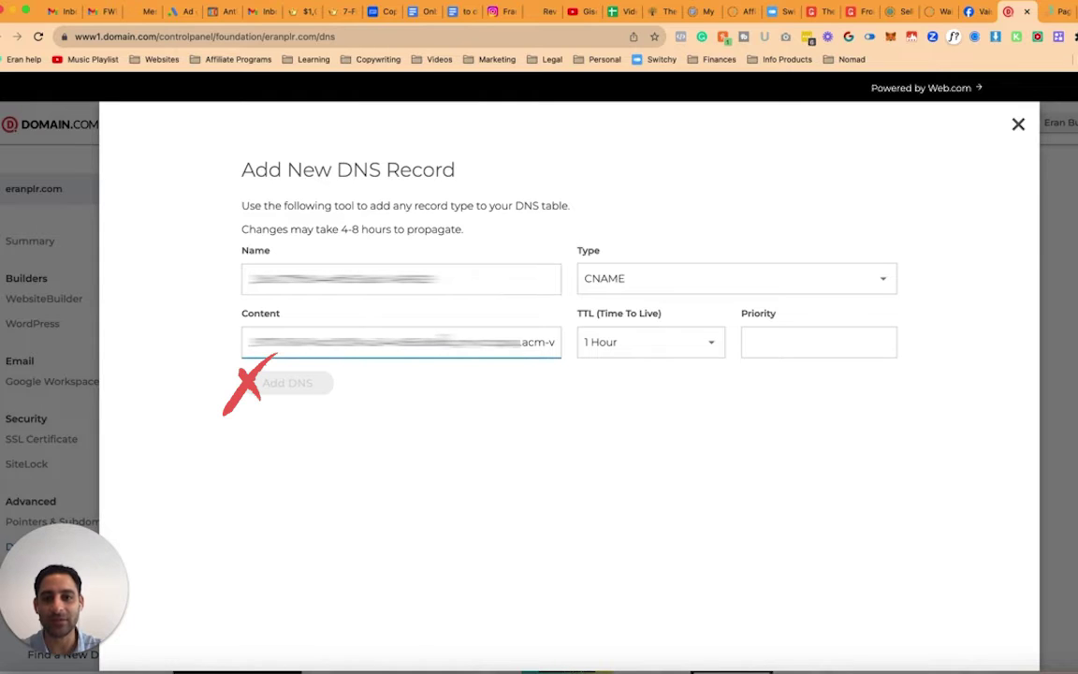
pyautogui.hotkey('ctrl', 'v')
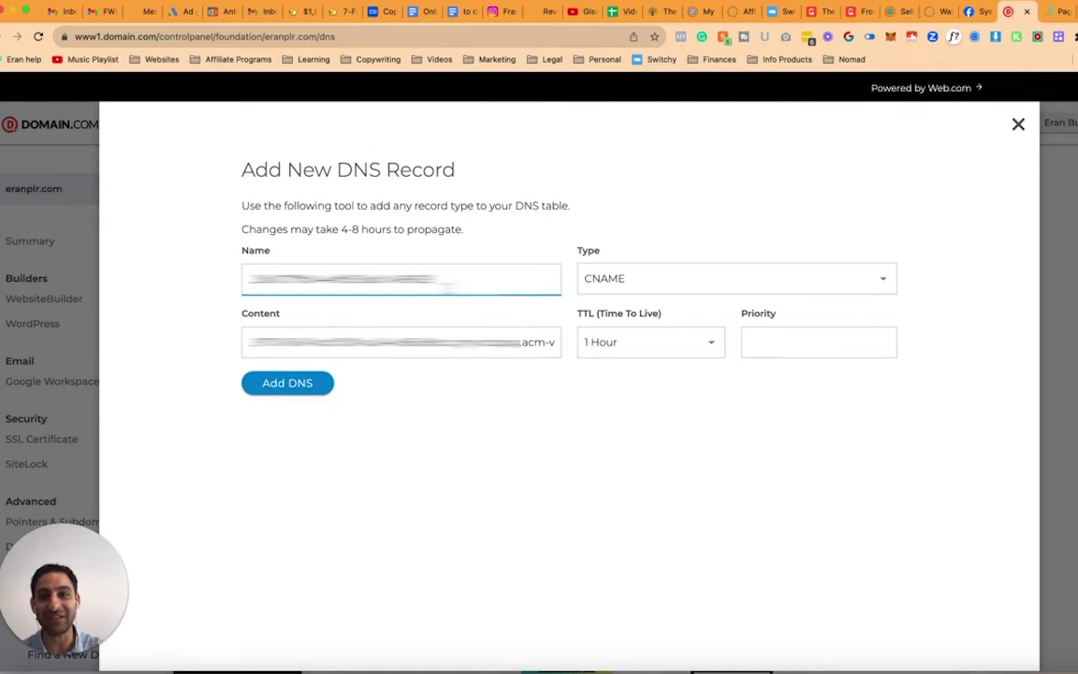
pyautogui.click(315, 390)
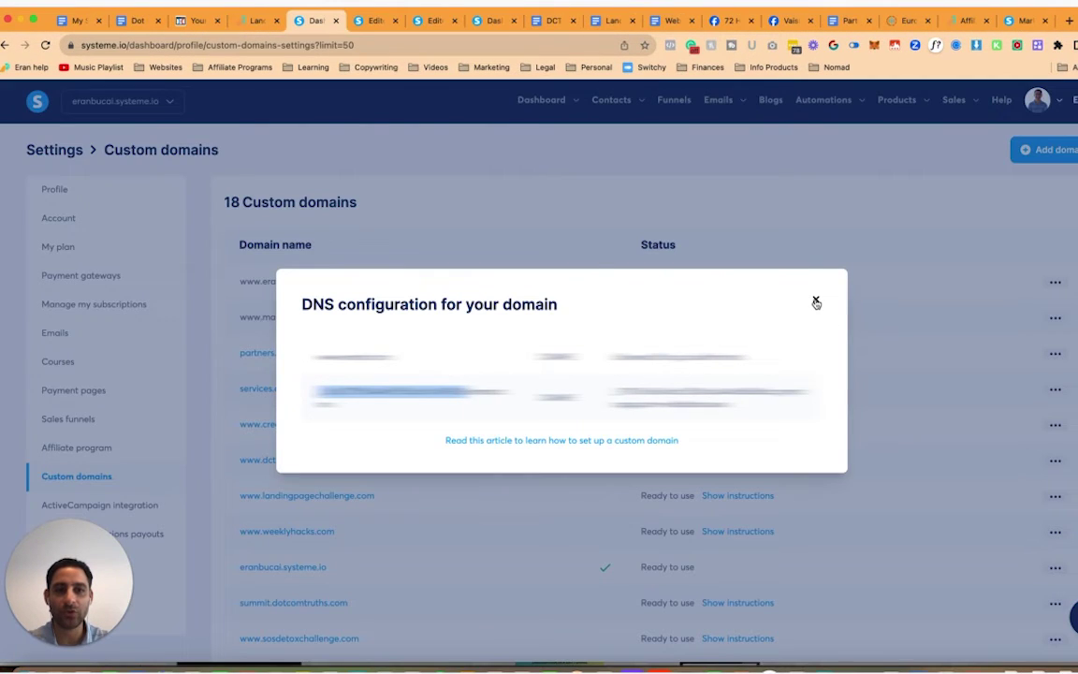
pyautogui.click(816, 301)
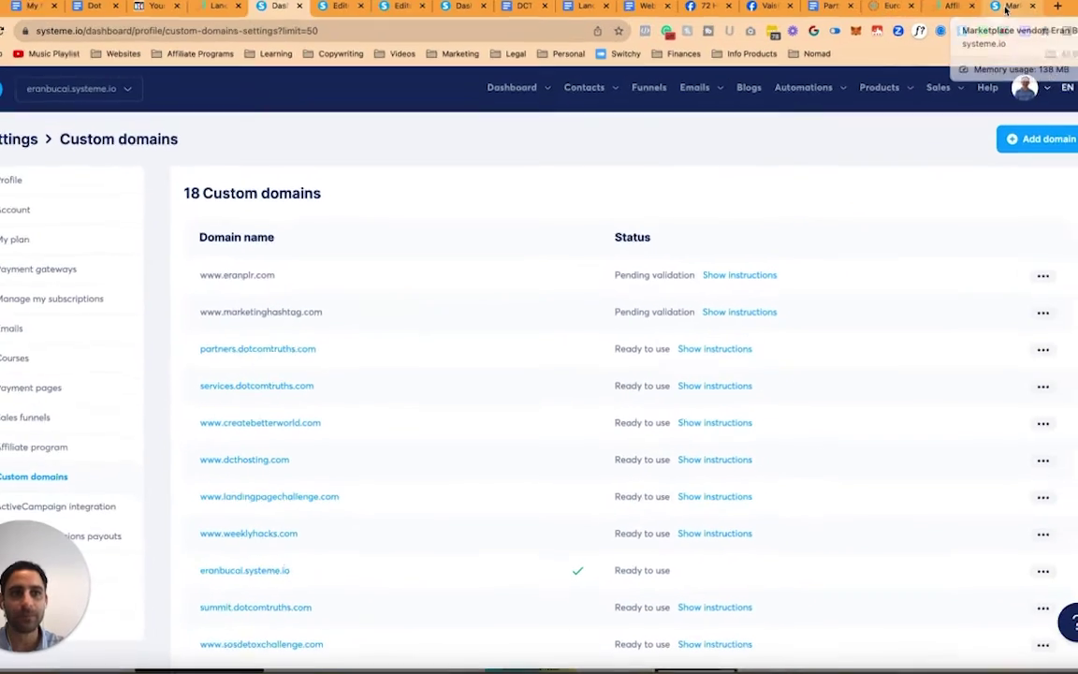
pyautogui.click(983, 19)
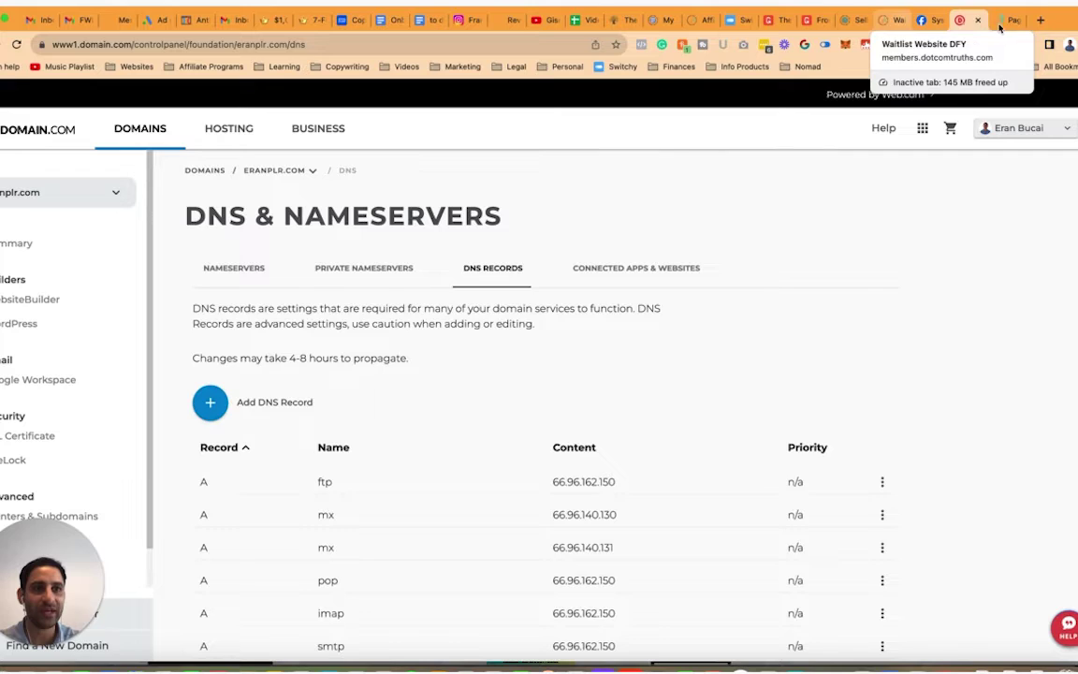
# Check the services.dotcomtruths.com 404 page, then open a new tab with eranplr.com entered
pyautogui.click(1004, 21)
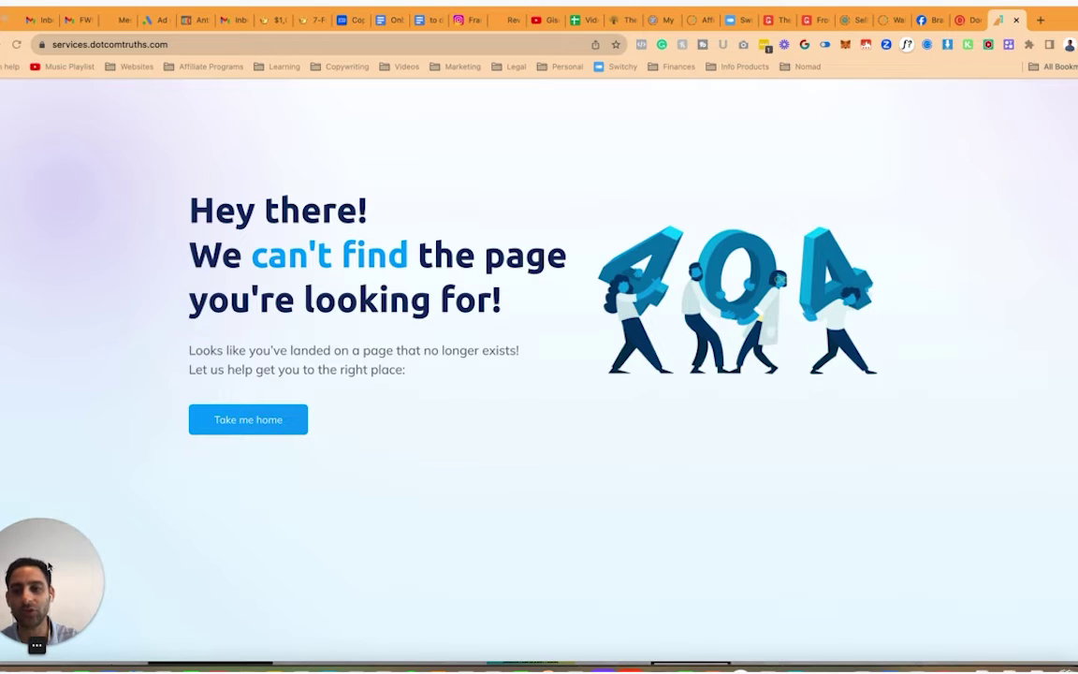
pyautogui.click(35, 646)
pyautogui.moveTo(164, 501); pyautogui.dragTo(986, 483)
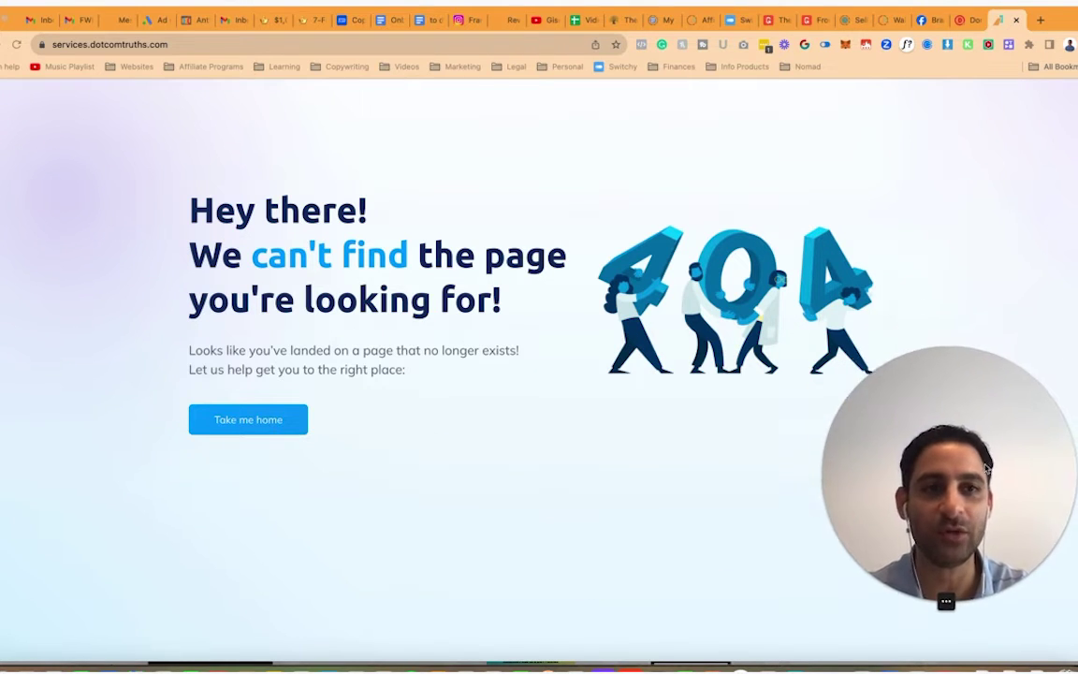
pyautogui.click(1040, 21)
pyautogui.write('eranplr.com')
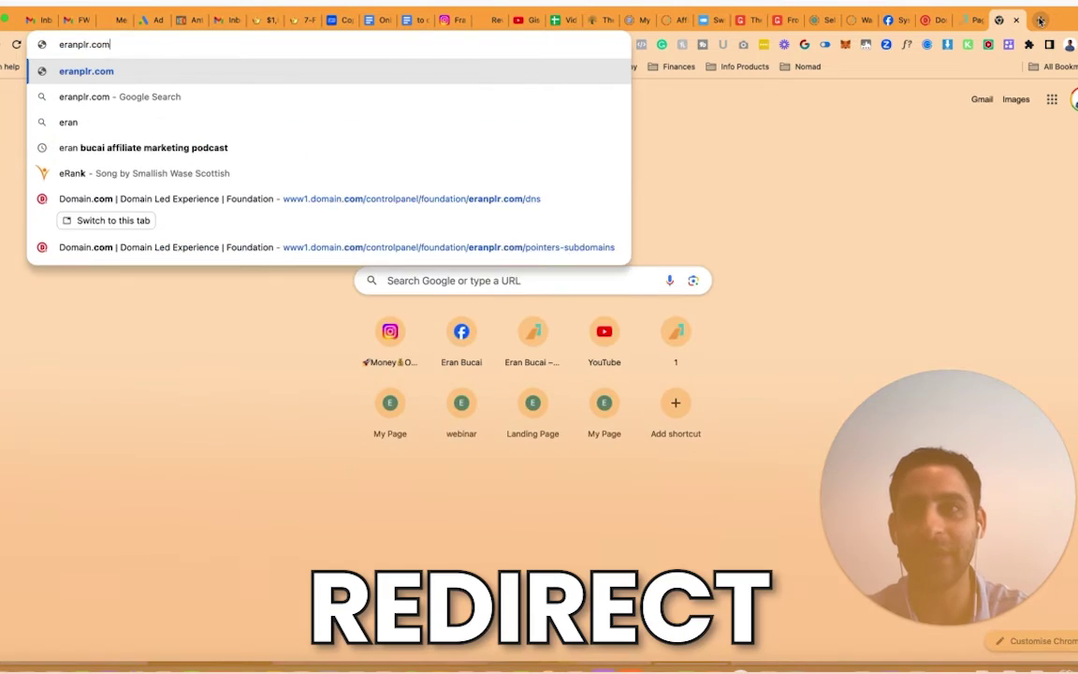
pyautogui.press('super+a')
pyautogui.press('super+c')
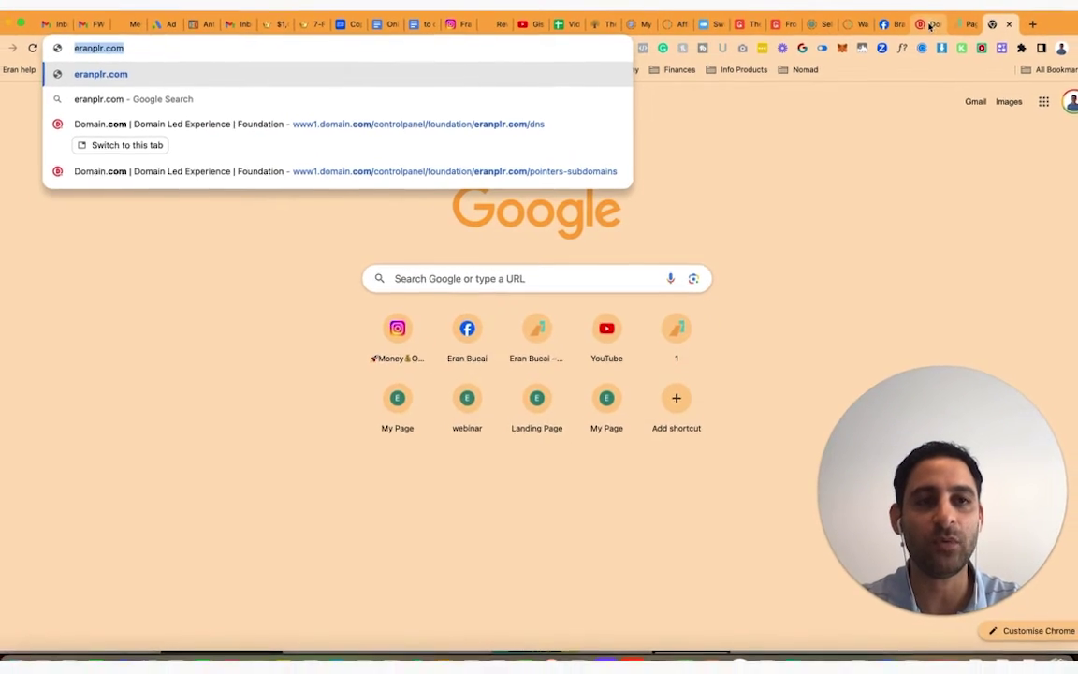
pyautogui.click(941, 20)
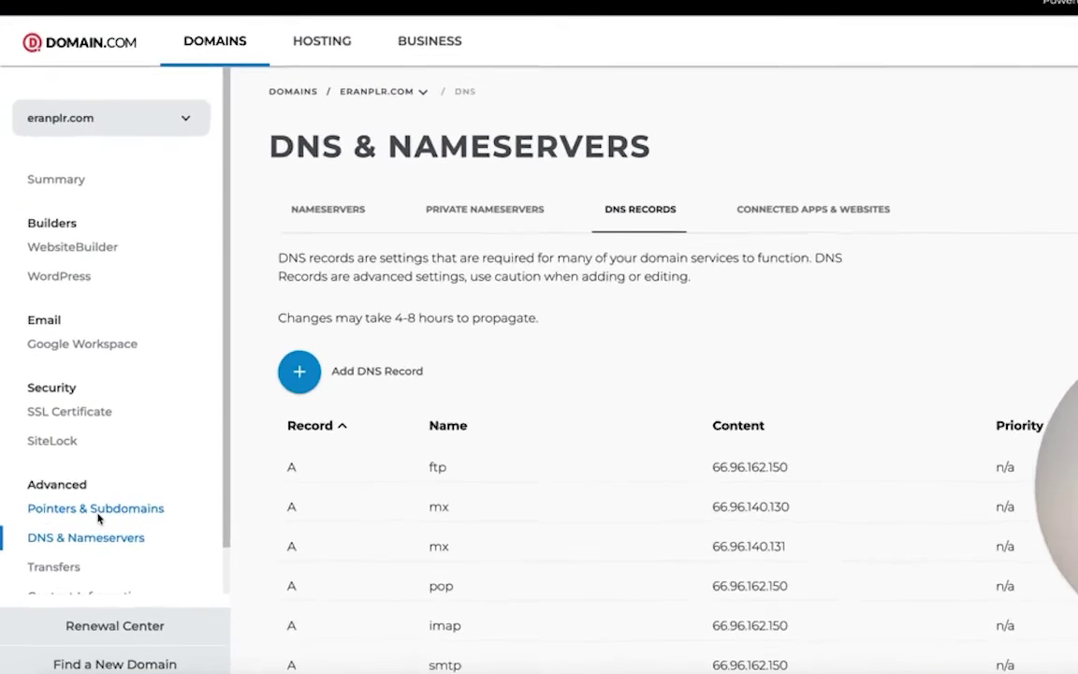
pyautogui.click(52, 506)
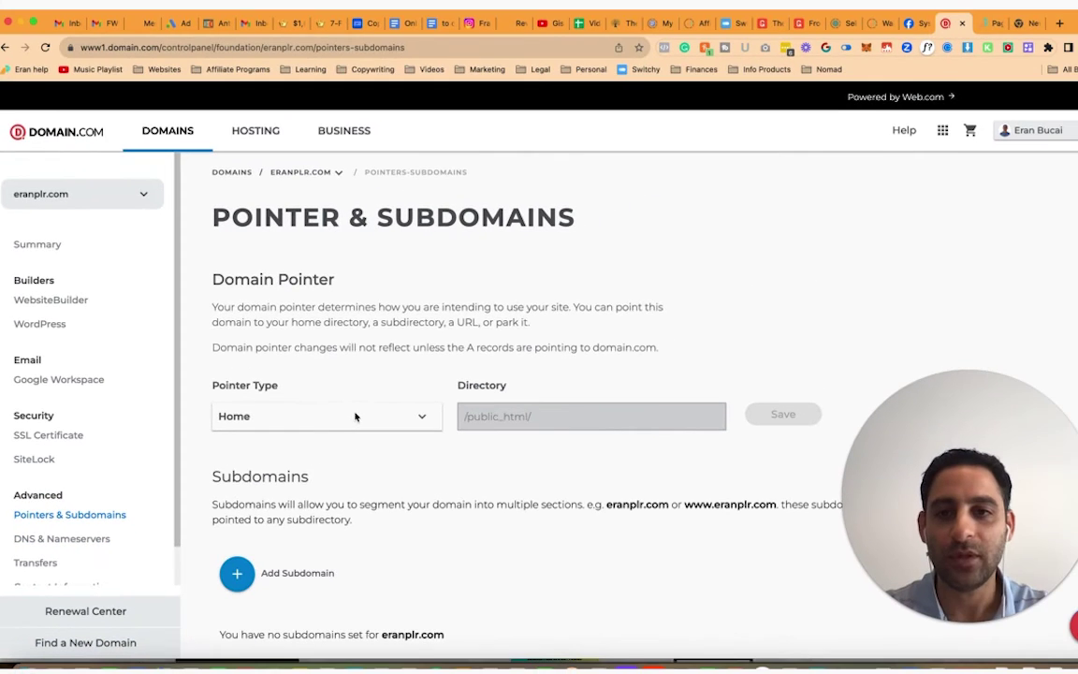
pyautogui.click(464, 385)
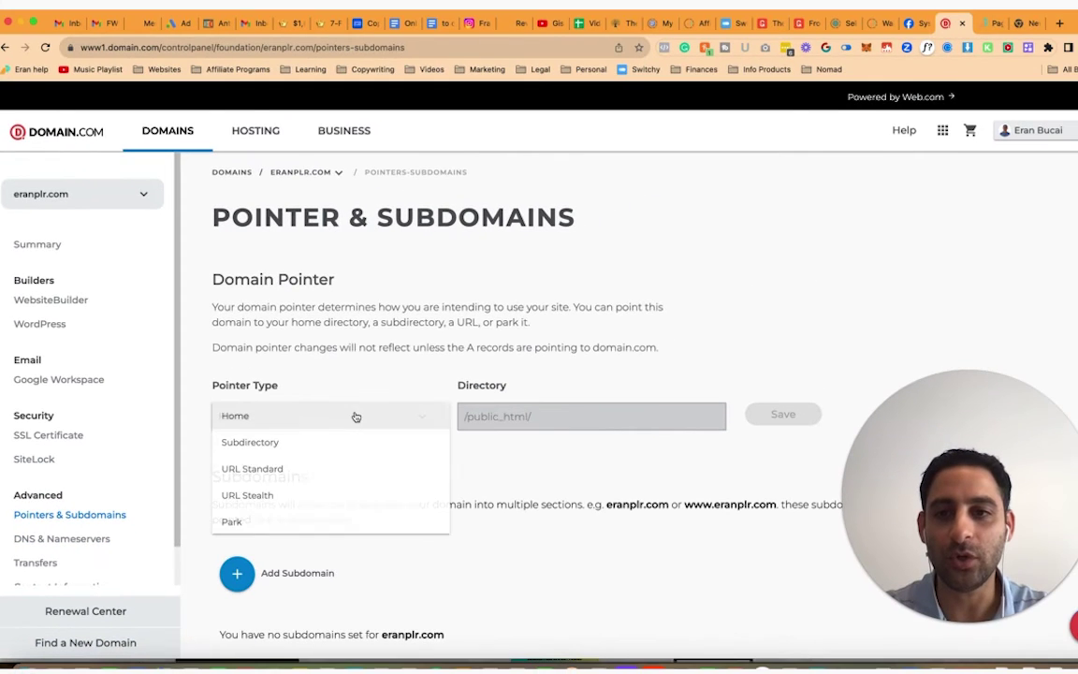
pyautogui.click(317, 473)
pyautogui.press('super+v')
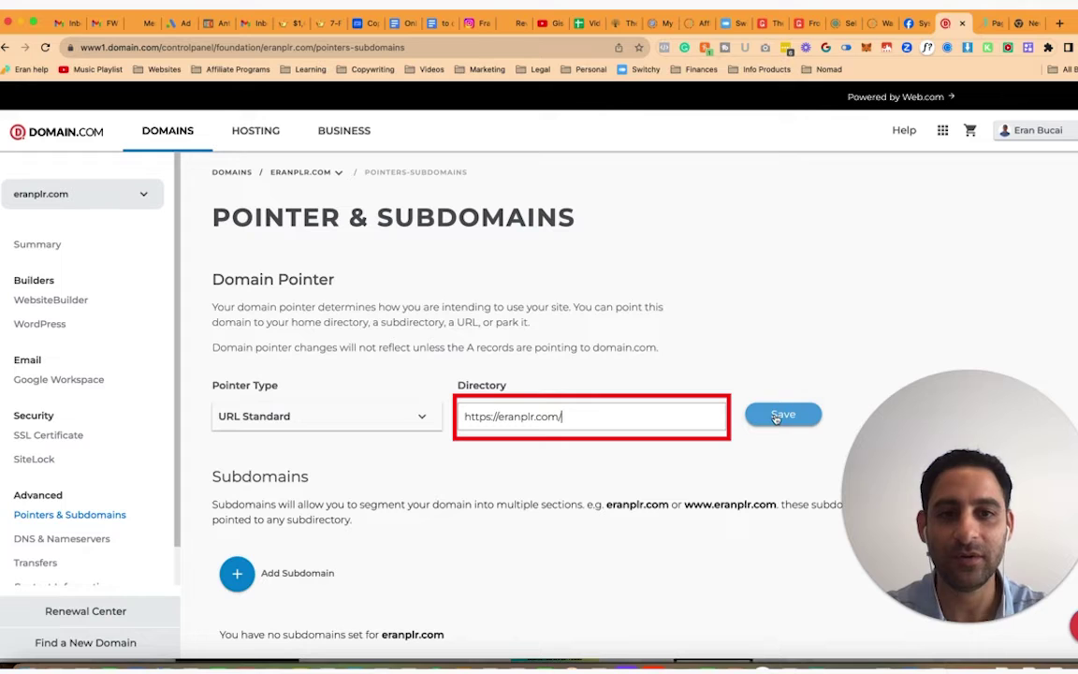
pyautogui.click(782, 414)
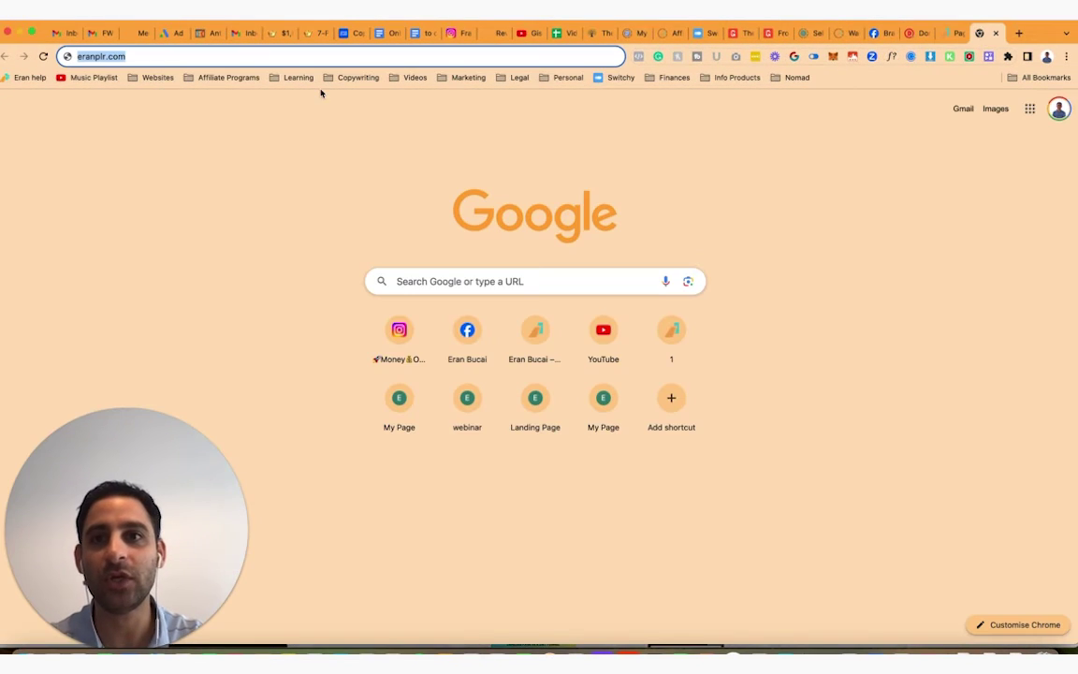
# Go to eran.link/197bonus and scroll through the Systeme.io $197/year bonus page
pyautogui.write('eran.link/197')
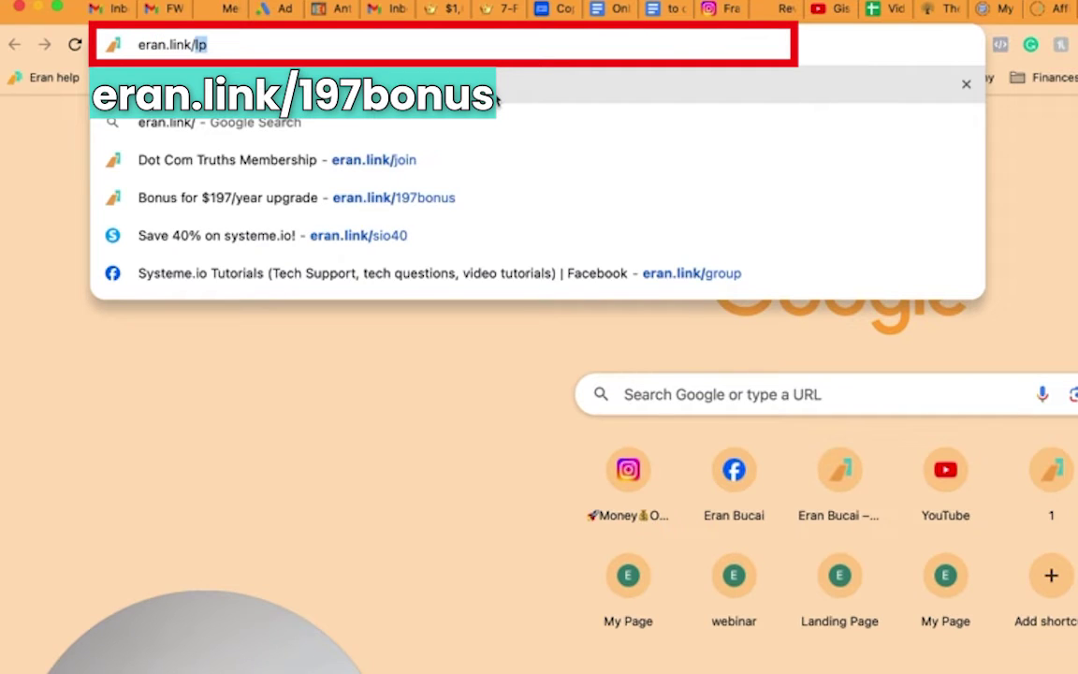
pyautogui.write('bonus')
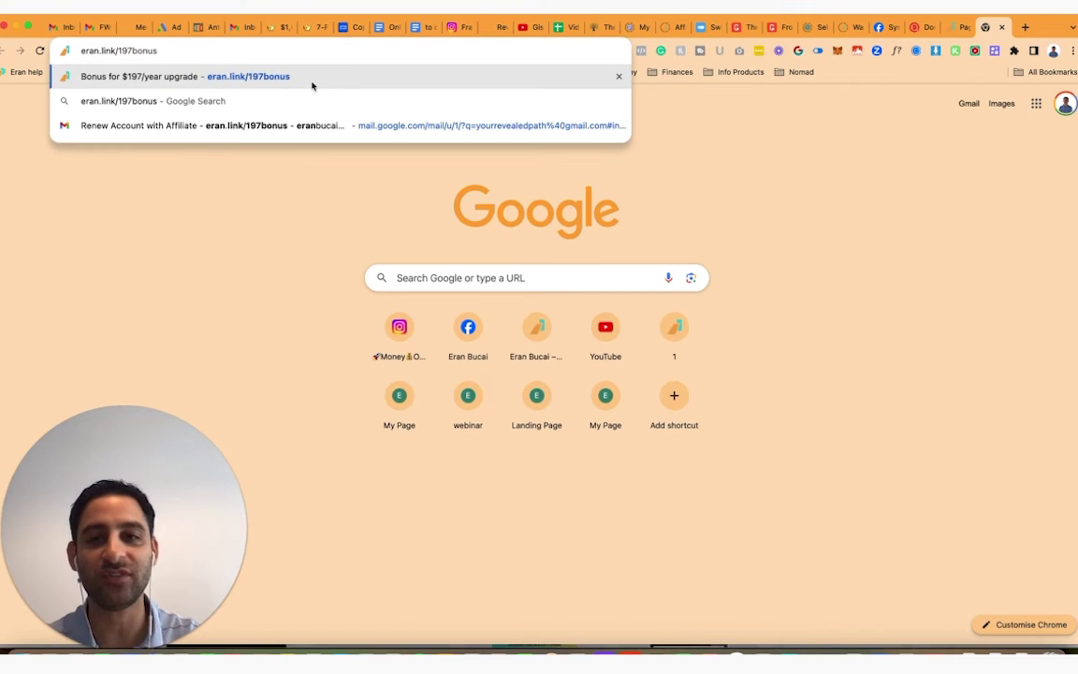
pyautogui.click(313, 84)
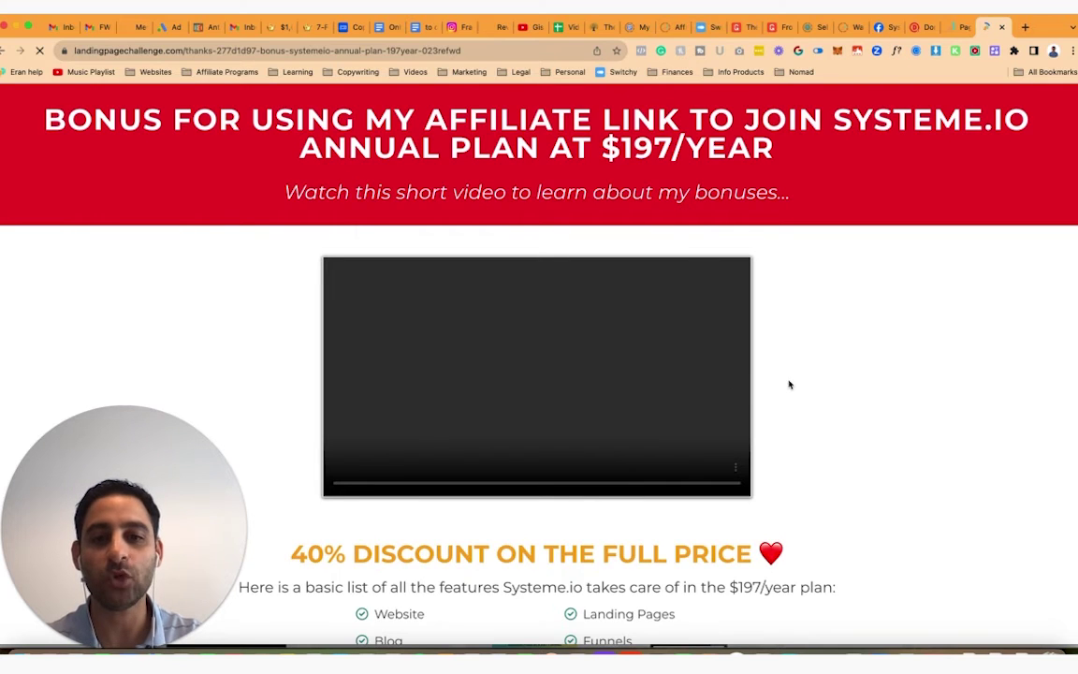
pyautogui.scroll(-3, 792, 389)
pyautogui.scroll(-10, 793, 388)
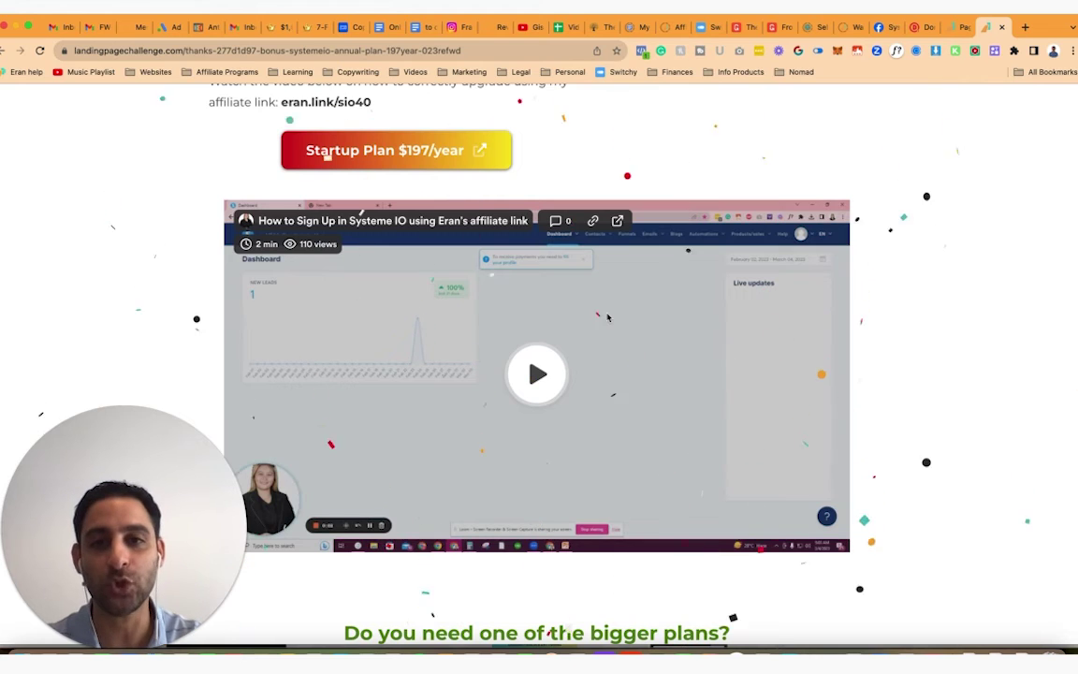
pyautogui.scroll(-3, 948, 398)
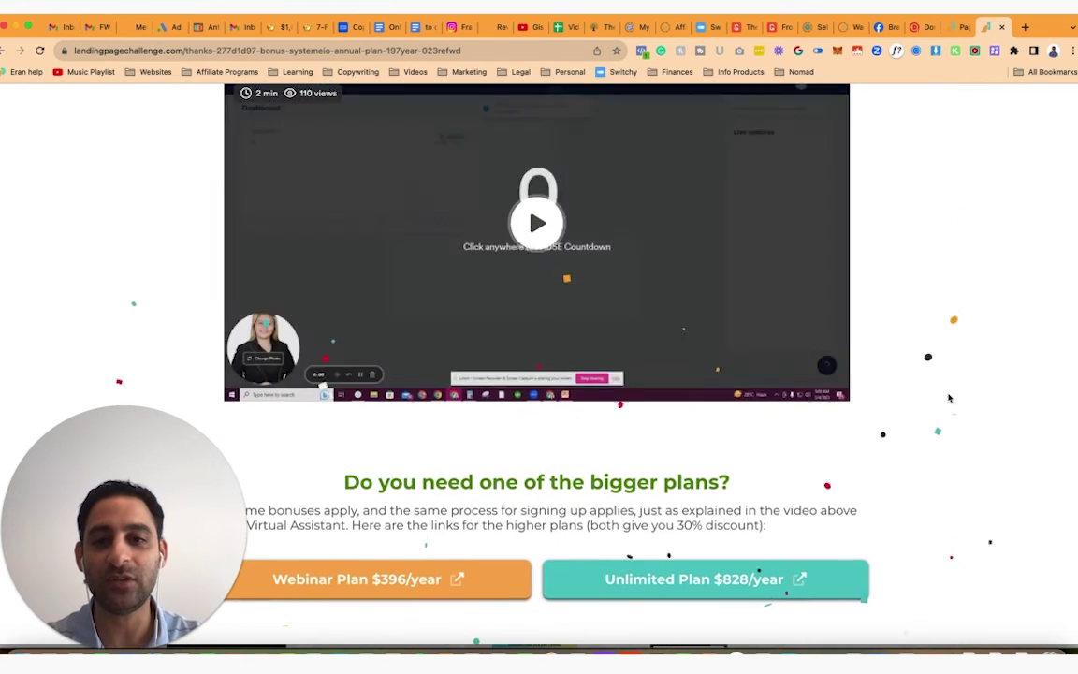